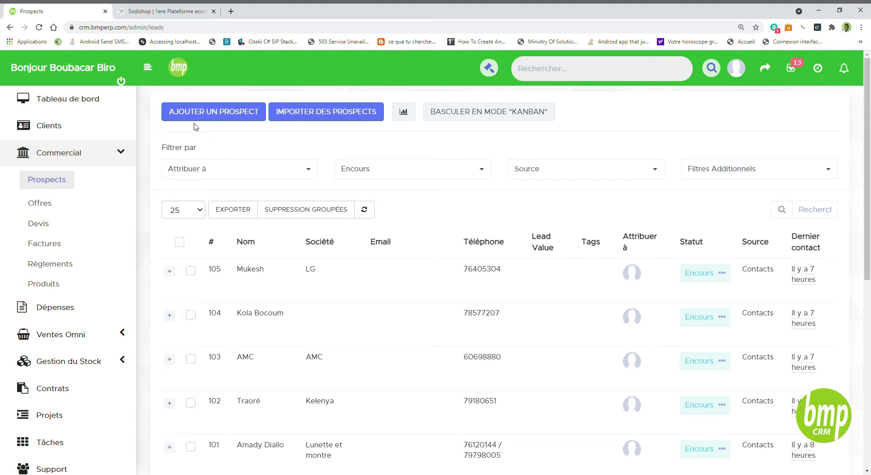
Open the blank Ajout prospect form, preview its tag suggestions and fields, and open the Statut list.
left_click(219, 118)
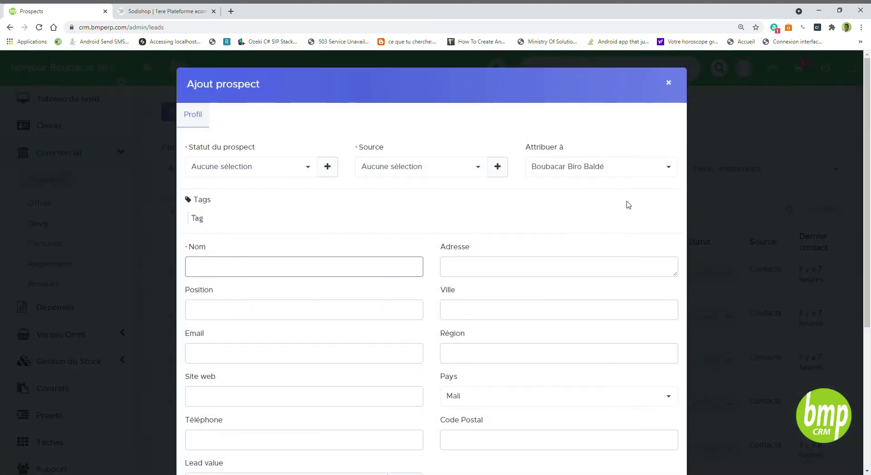
left_click(440, 214)
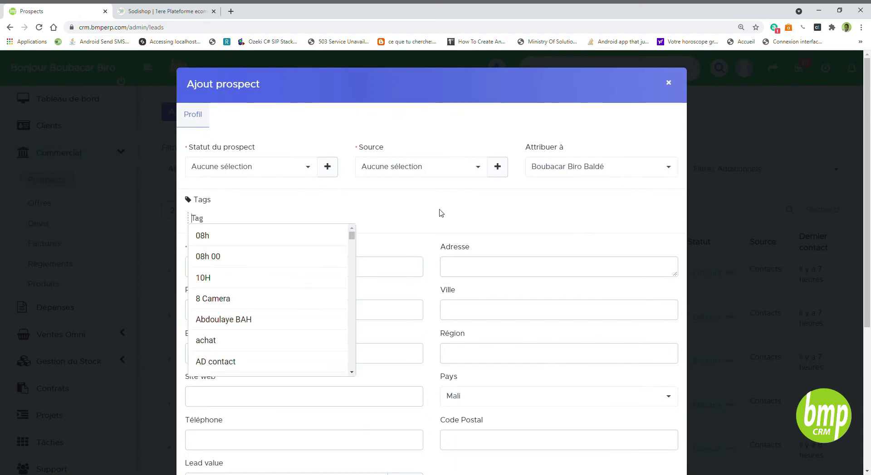
left_click(783, 218)
scroll(569, 219, "down", 4)
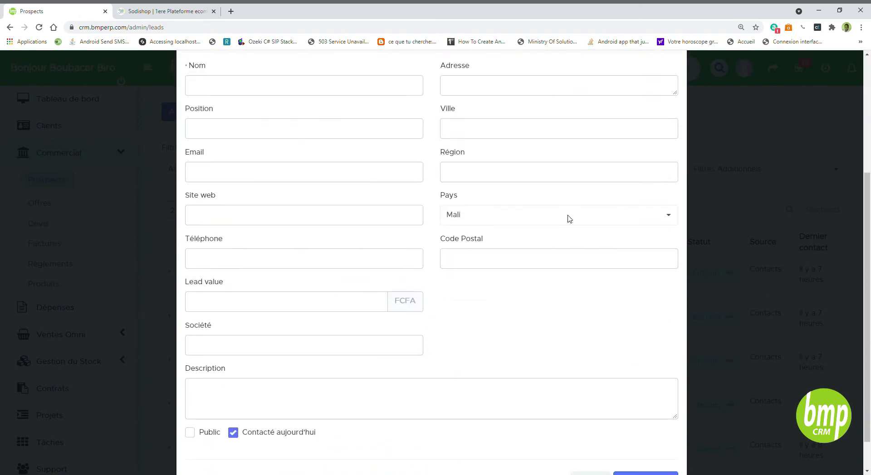
scroll(569, 219, "up", 5)
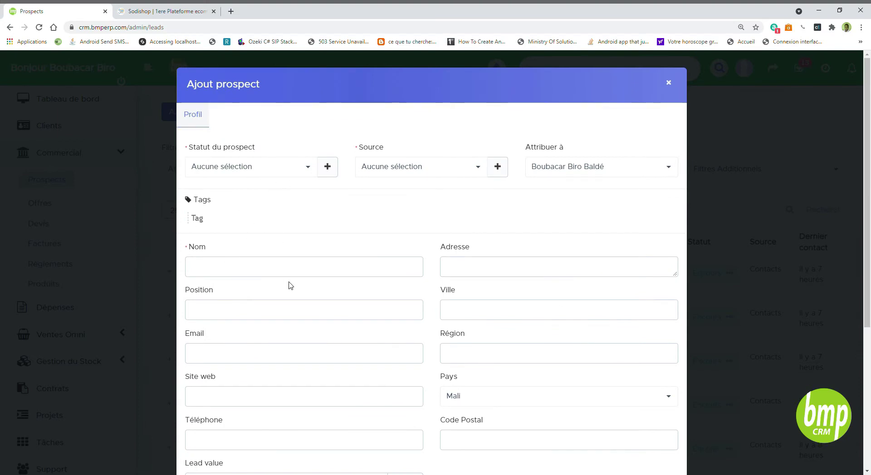
scroll(290, 285, "down", 2)
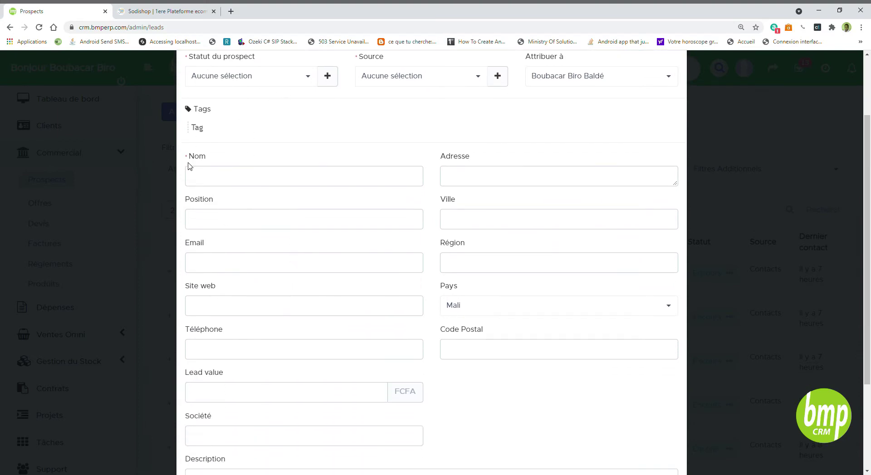
scroll(214, 176, "up", 2)
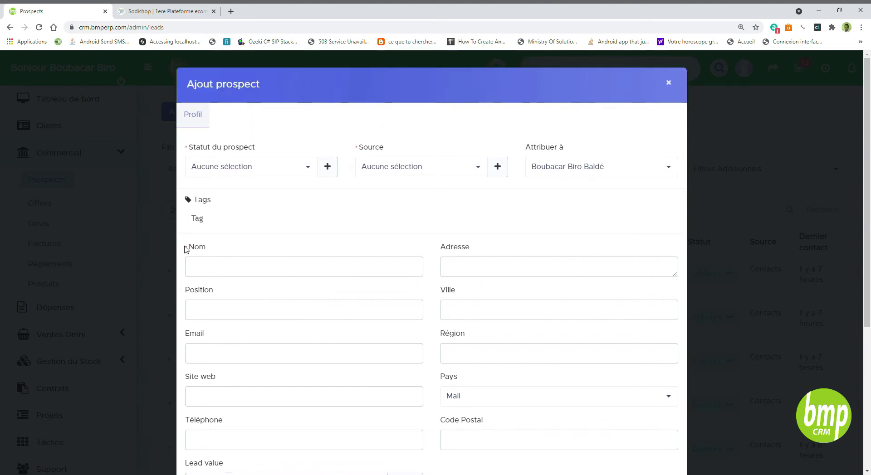
left_click(207, 271)
left_click(438, 252)
left_click(254, 171)
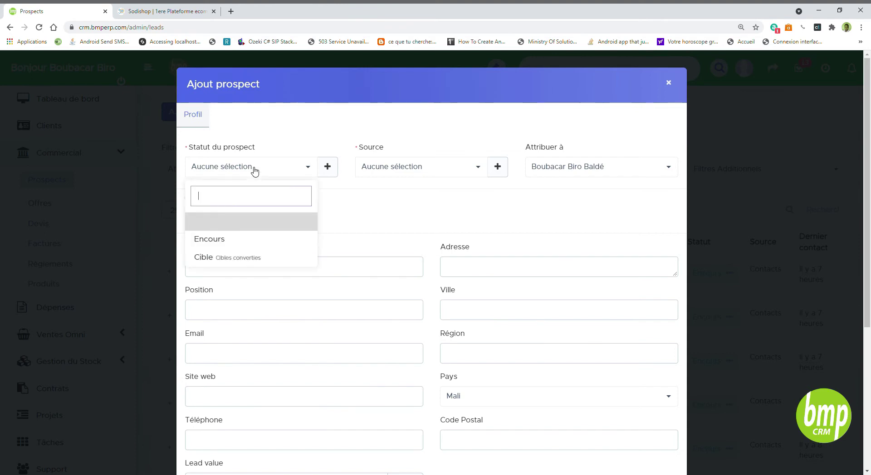
Set status Encours and source Contacts, and assign the prospect to another team member.
left_click(230, 244)
left_click(427, 175)
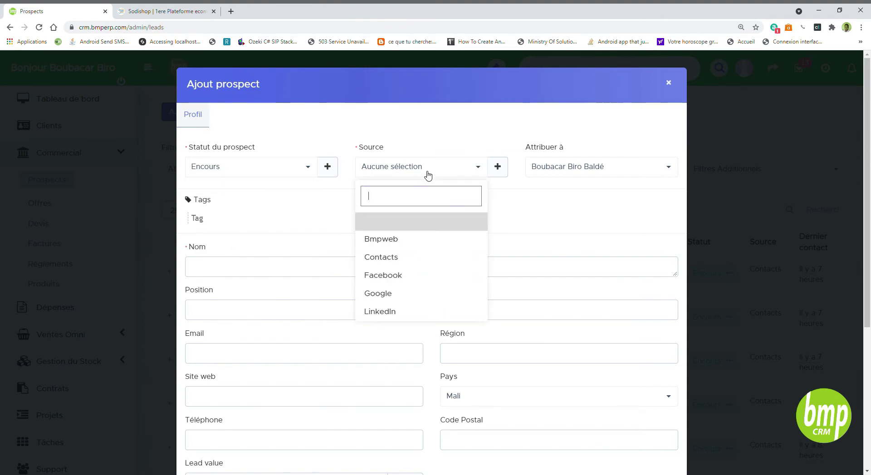
left_click(401, 258)
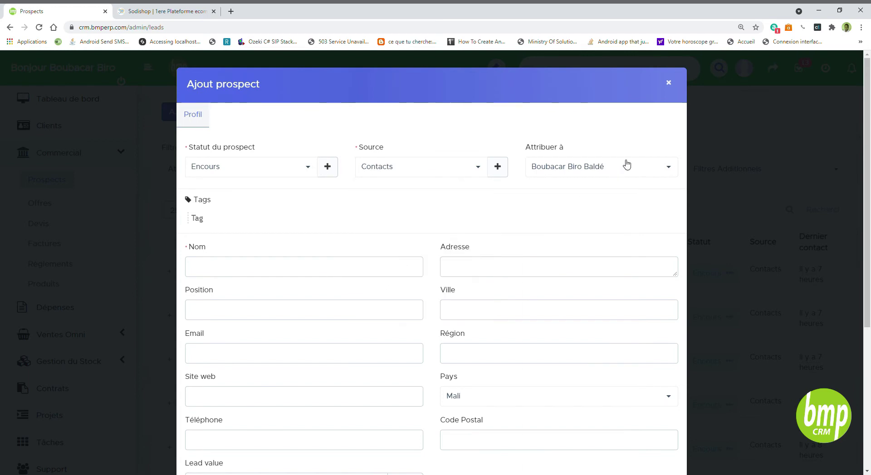
left_click(627, 165)
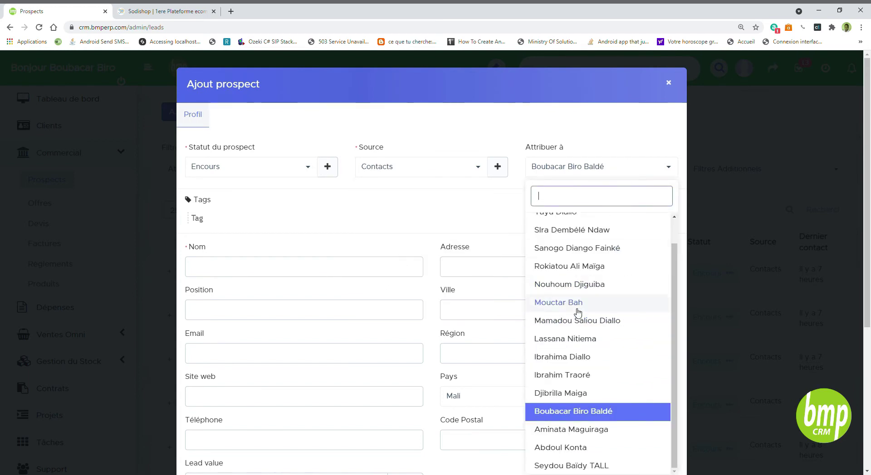
scroll(577, 312, "up", 1)
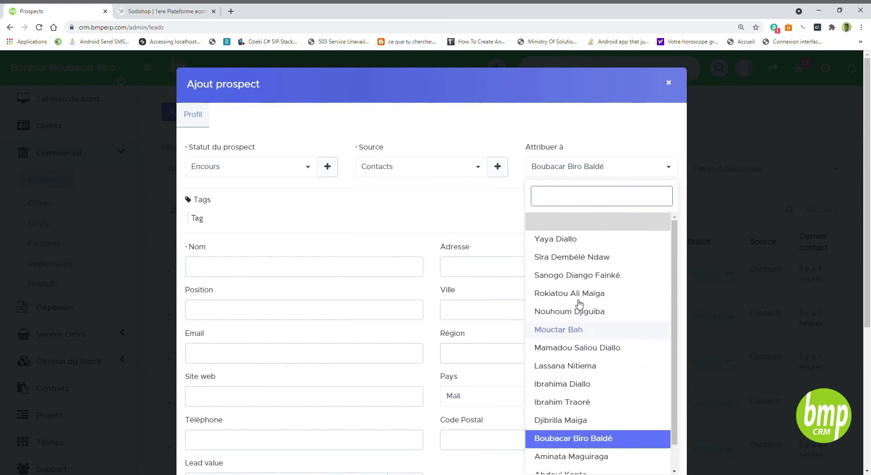
left_click(566, 254)
Add the tags 'Prospect BMP' and 'CRM' to the prospect.
left_click(207, 220)
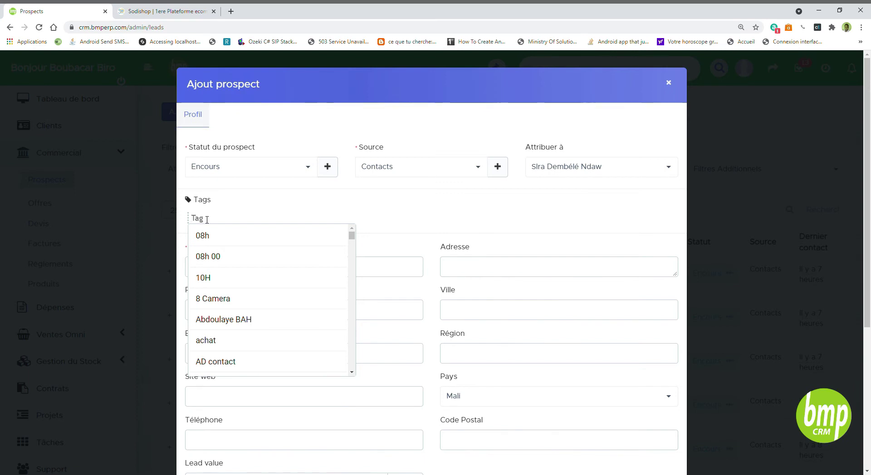
type("Prospect")
key("Return")
type("BMP")
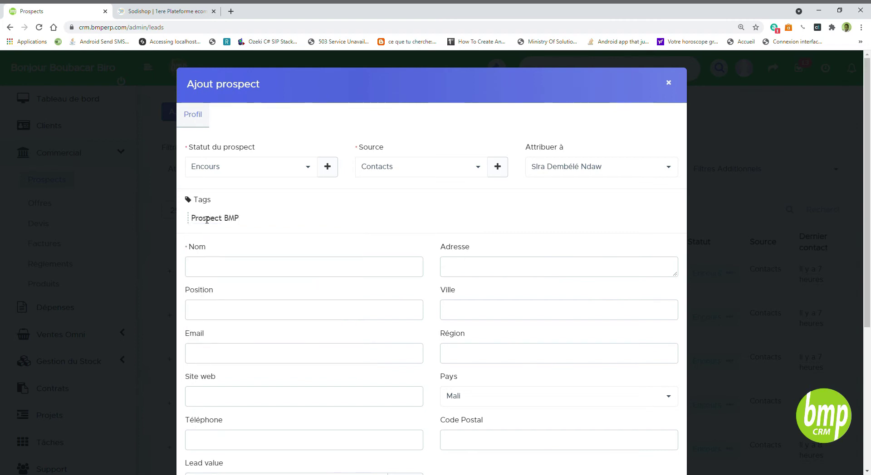
key("Return")
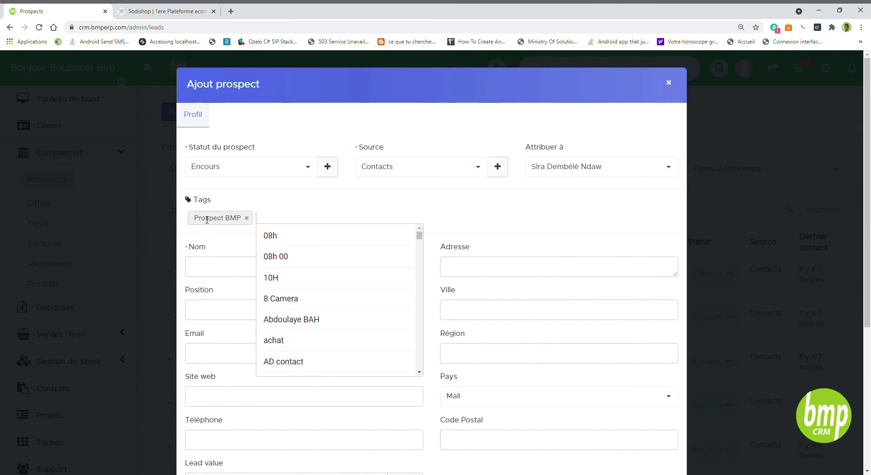
type("CRM")
key("Return")
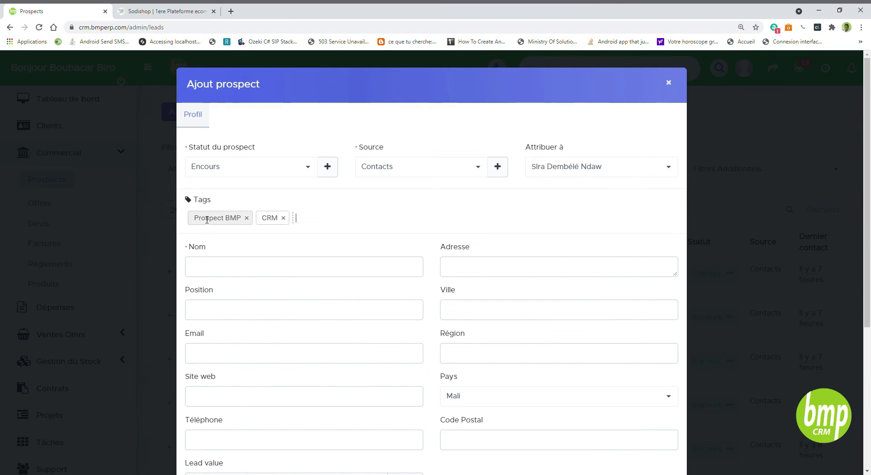
left_click(221, 266)
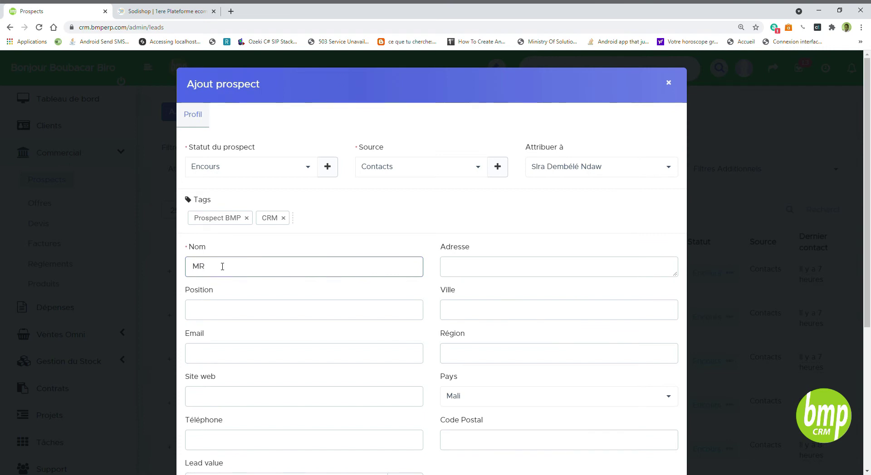
Enter the prospect's title Mme and surname in the name field.
type("MR")
key("BackSpace")
type("me Haidara")
left_click(298, 309)
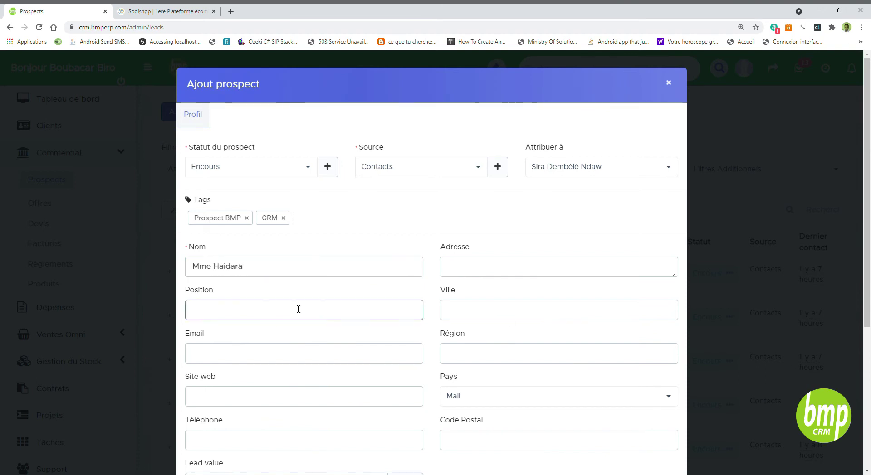
Fill in the prospect's address and set the city to Dakar.
left_click(468, 272)
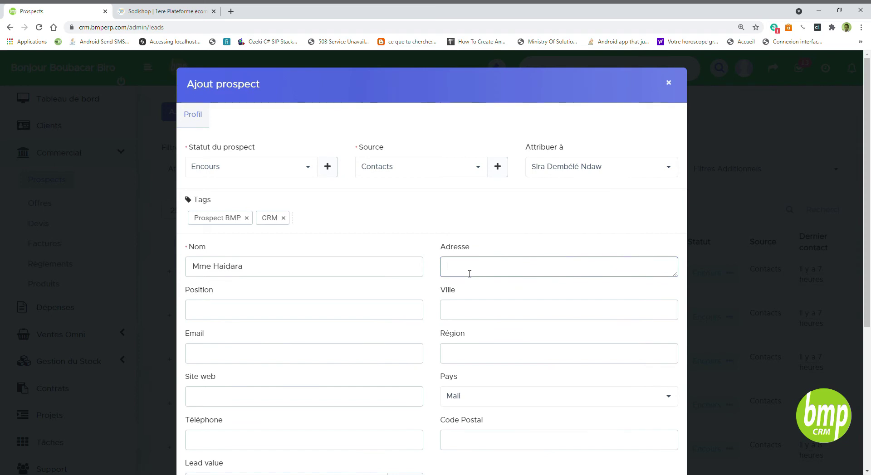
type("Senegal Dakar")
left_click(468, 308)
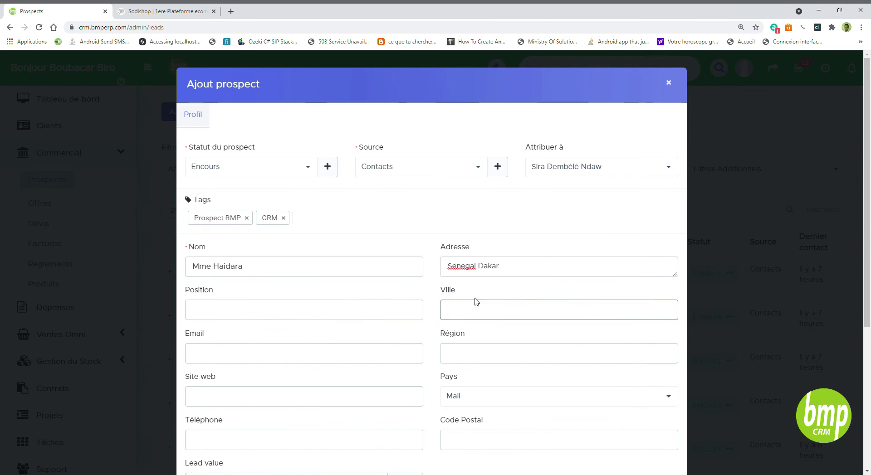
type("Dakatr")
key("BackSpace")
key("BackSpace")
type("r")
scroll(456, 322, "down", 3)
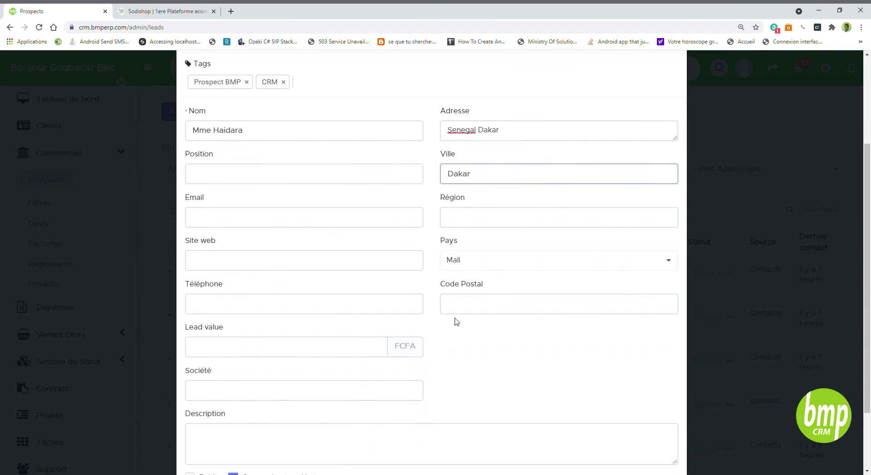
Enter the prospect's e-mail and phone number, then save the new prospect.
left_click(217, 220)
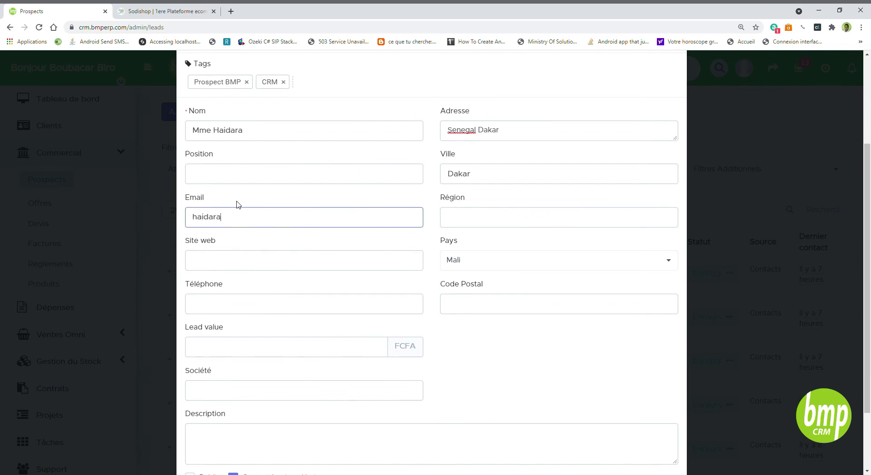
left_click(409, 303)
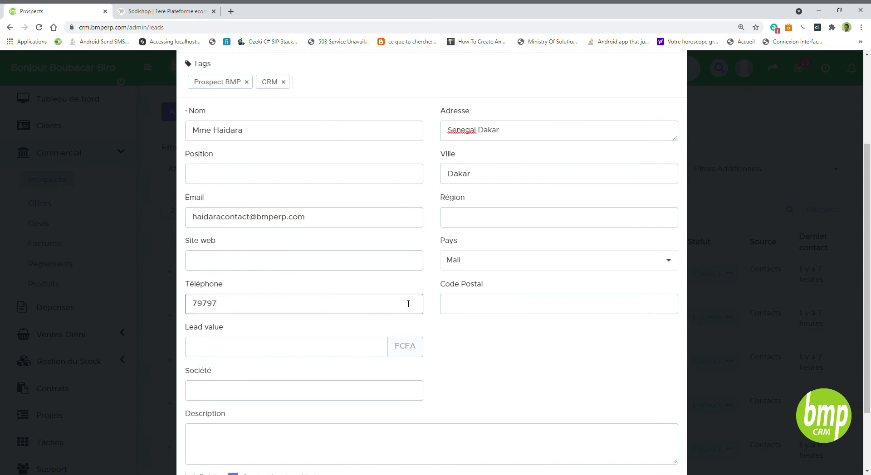
left_click(544, 347)
scroll(544, 347, "down", 2)
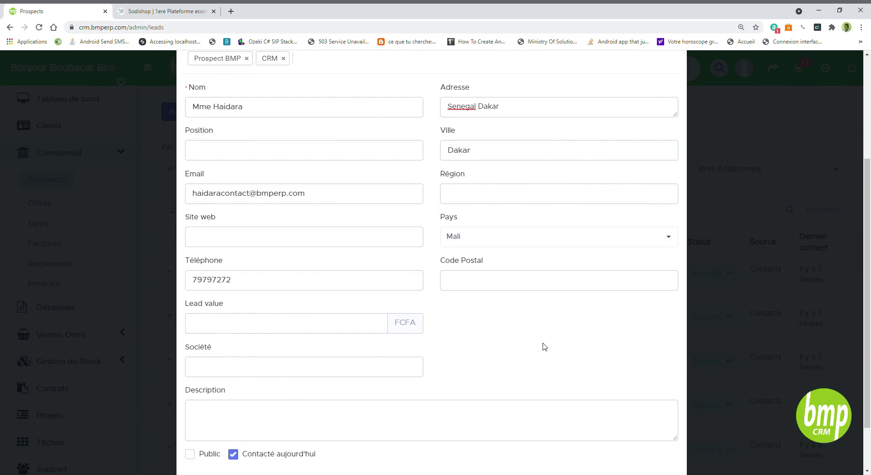
scroll(236, 407, "up", 5)
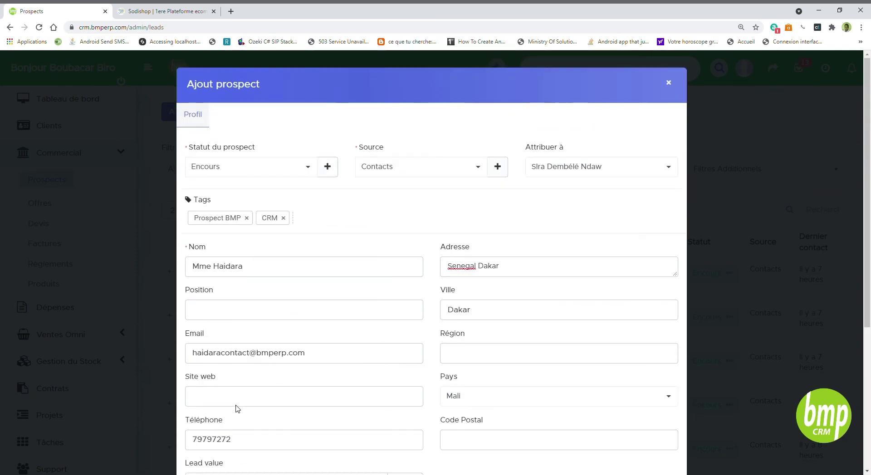
scroll(568, 347, "down", 5)
left_click(646, 442)
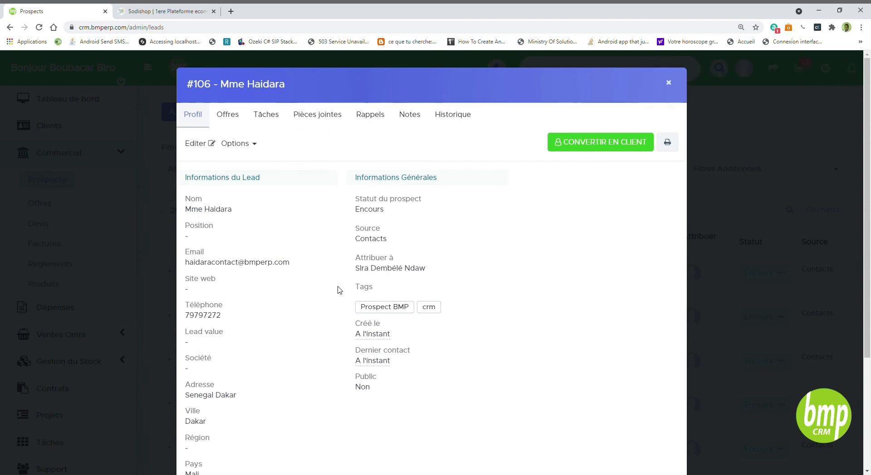
Browse the record's Offres, Tâches, Pièces jointes, Rappels, Notes and Historique sections.
mouse_move(358, 360)
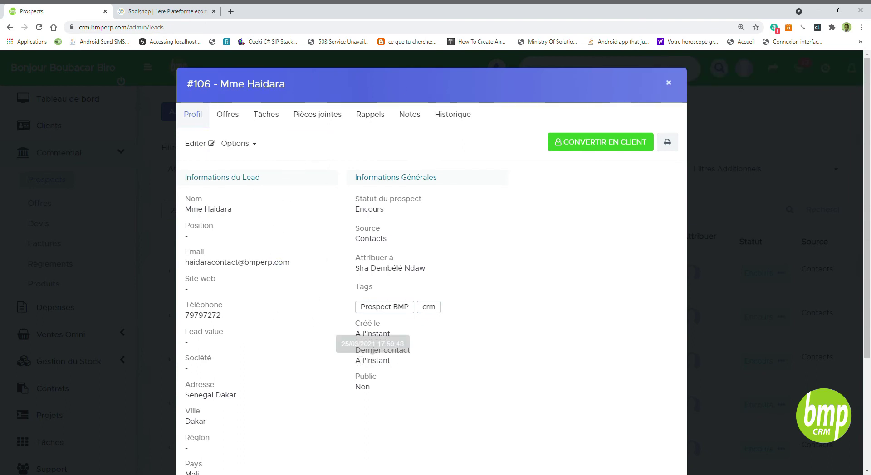
scroll(356, 370, "down", 3)
scroll(344, 390, "up", 3)
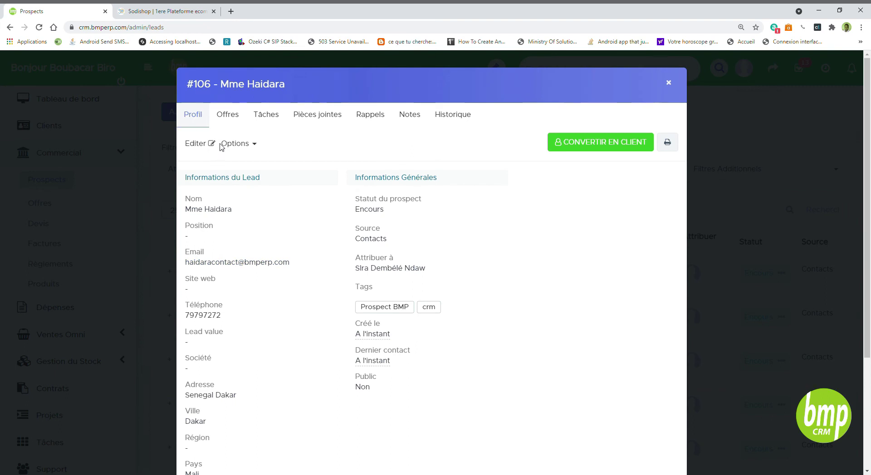
left_click(230, 121)
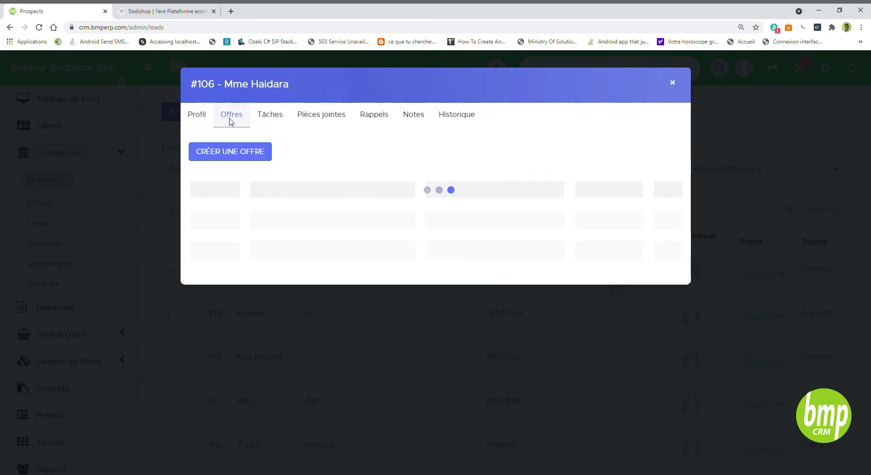
left_click(266, 122)
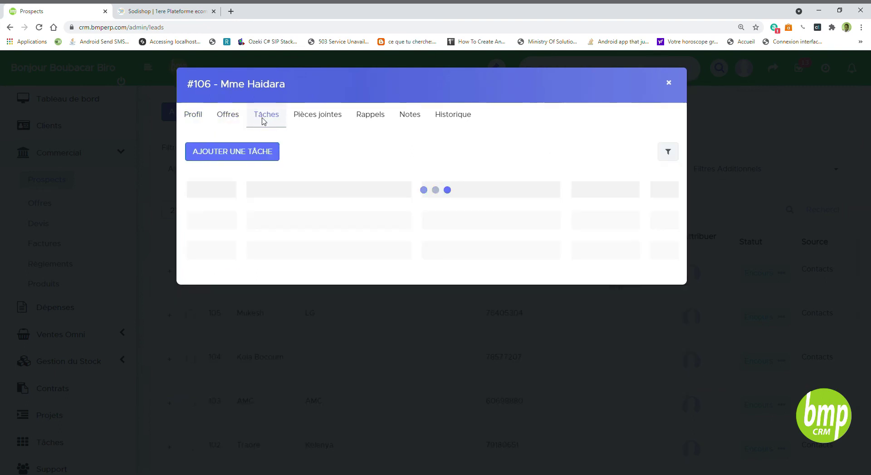
left_click(331, 119)
left_click(381, 120)
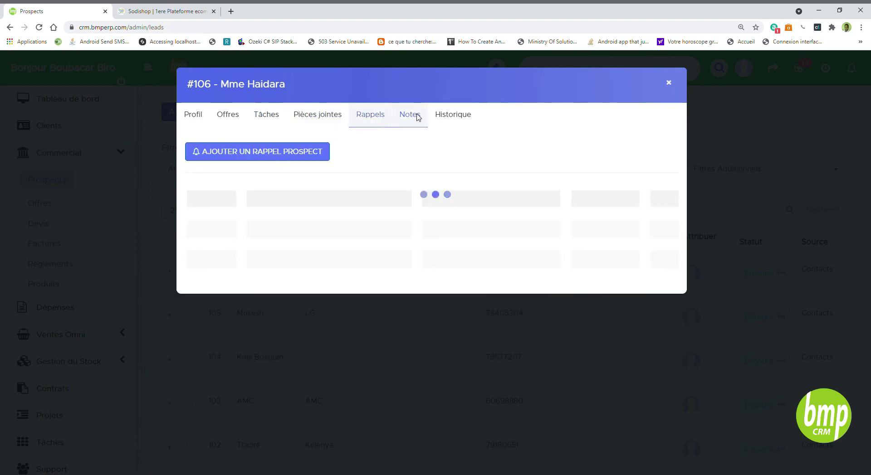
left_click(417, 119)
left_click(459, 123)
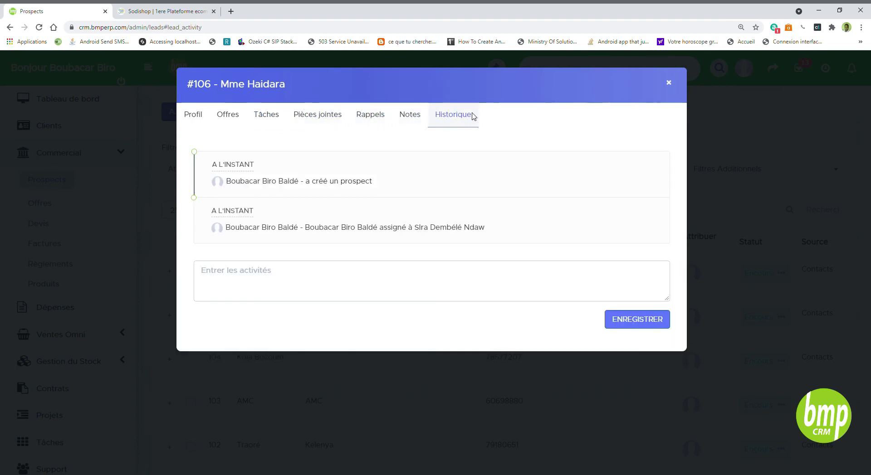
Revisit each record section once more, then close the record to return to the Prospects list.
left_click(230, 116)
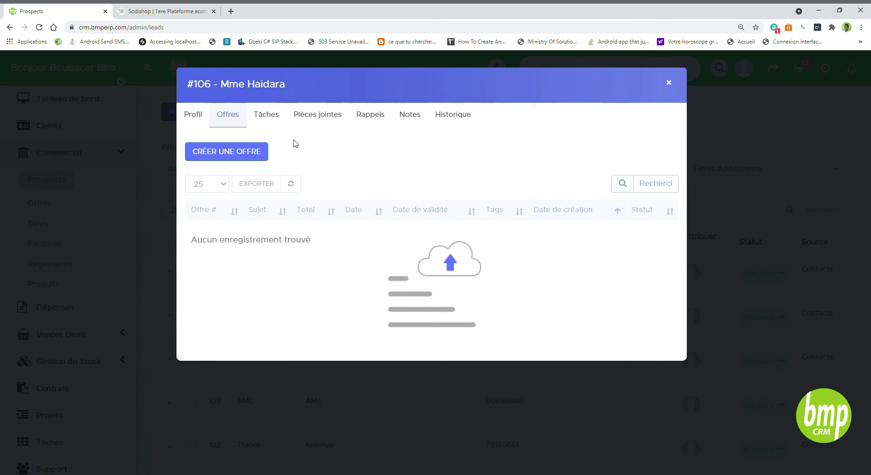
left_click(274, 123)
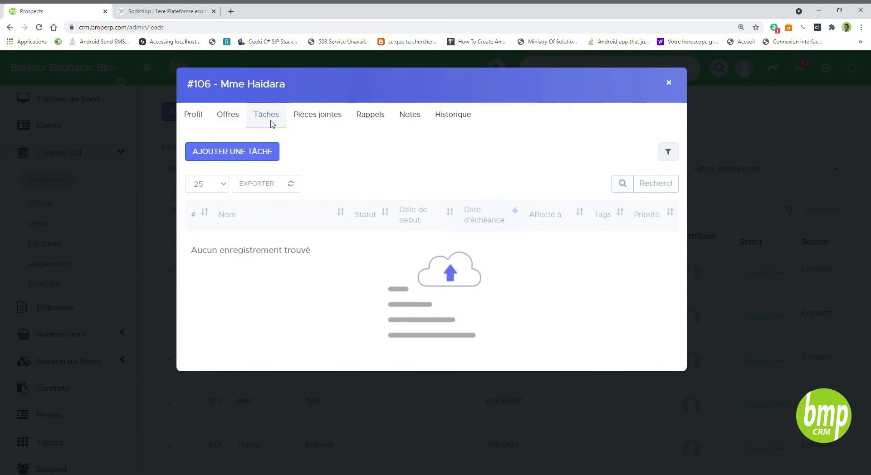
left_click(323, 125)
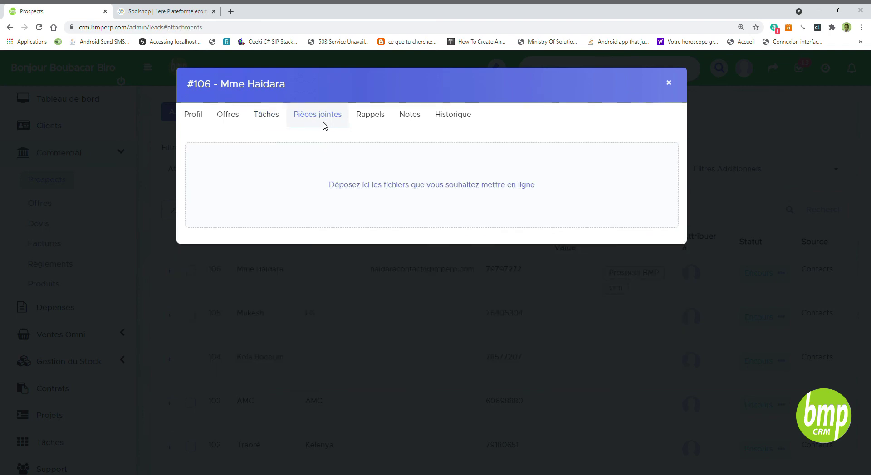
left_click(368, 121)
left_click(415, 121)
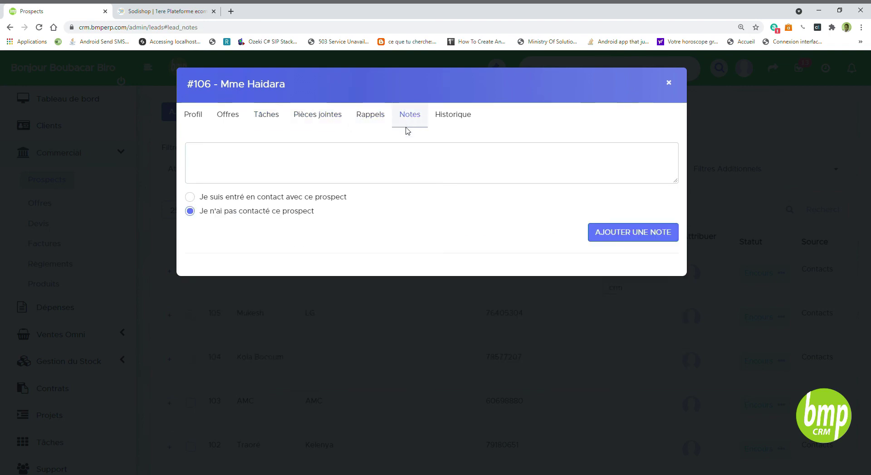
left_click(451, 125)
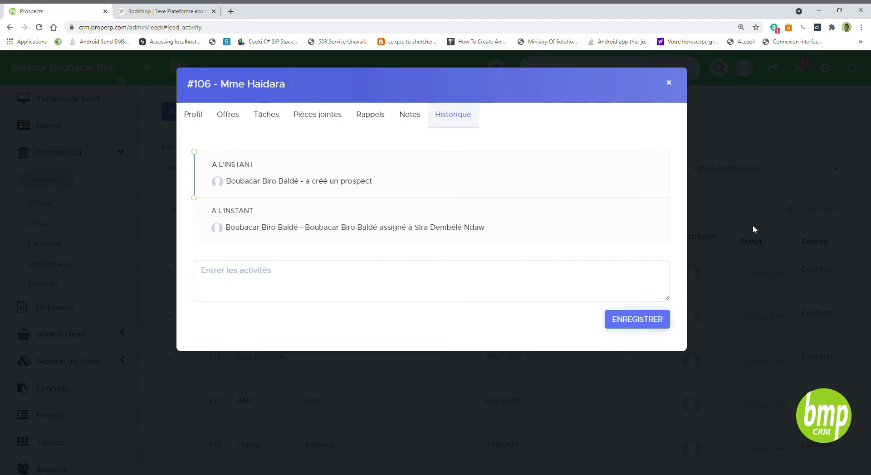
left_click(668, 83)
mouse_move(288, 284)
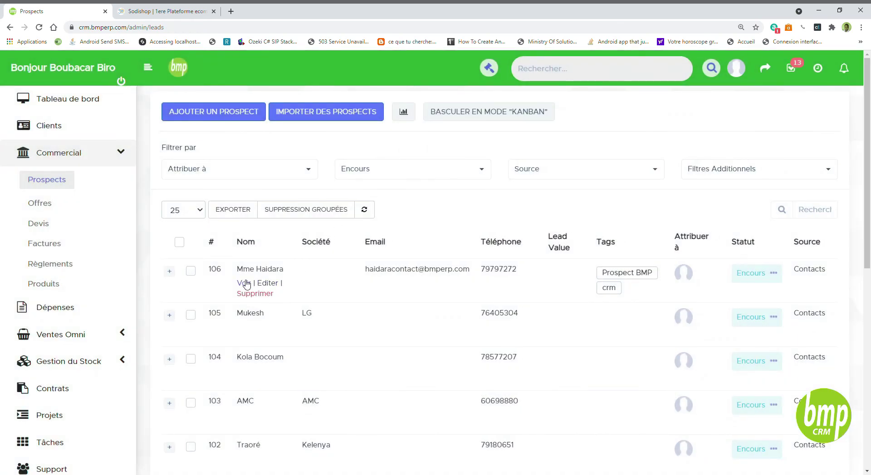